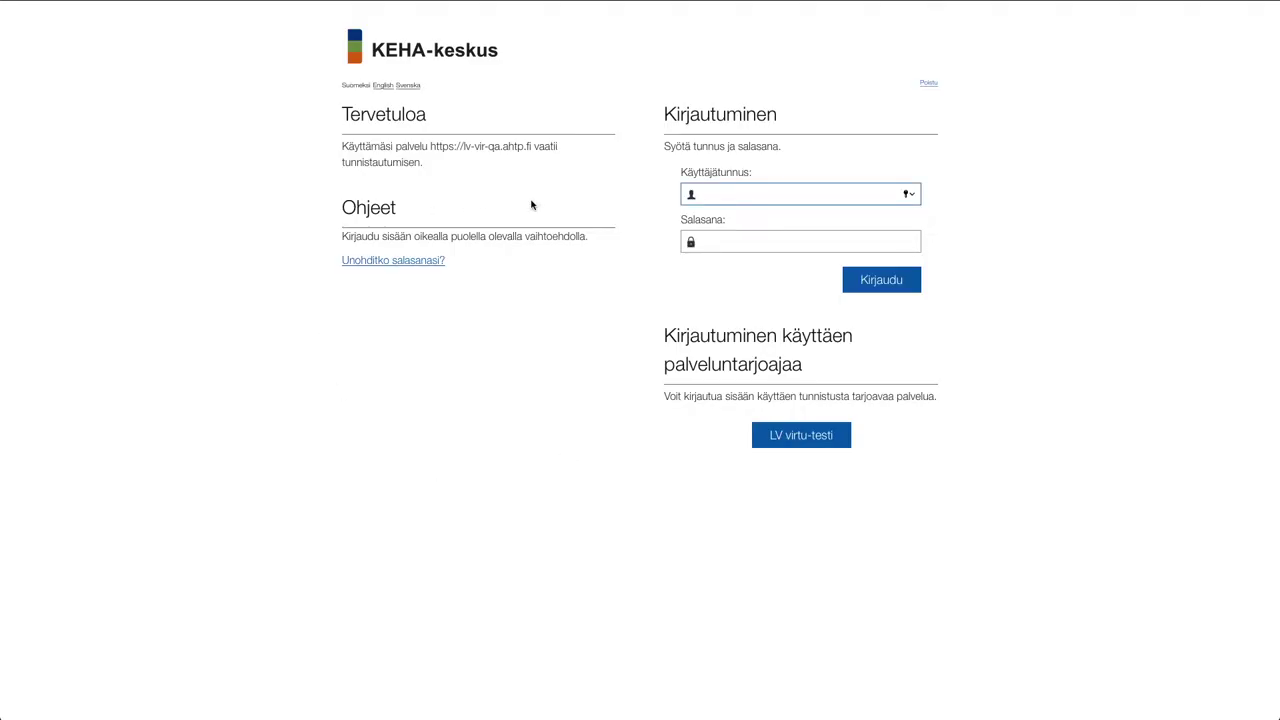
Log in through LV virtu-testi with the prefilled test credentials
left_click(794, 436)
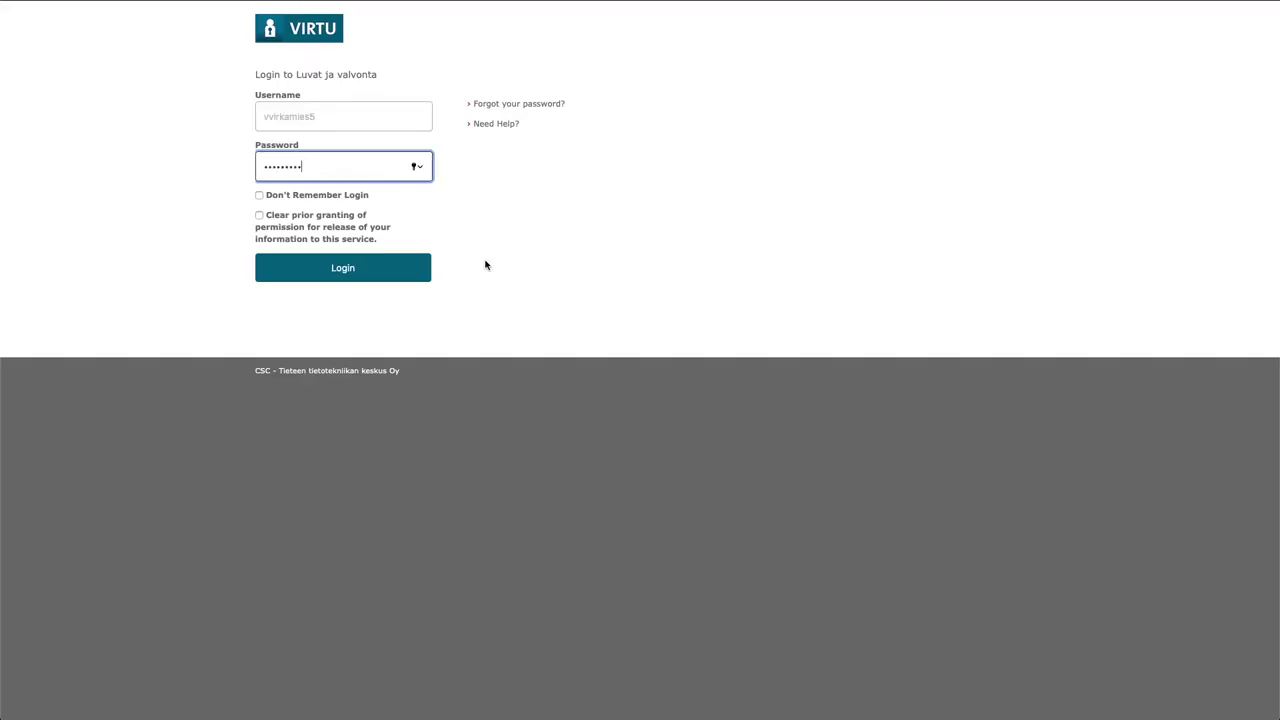
left_click(349, 277)
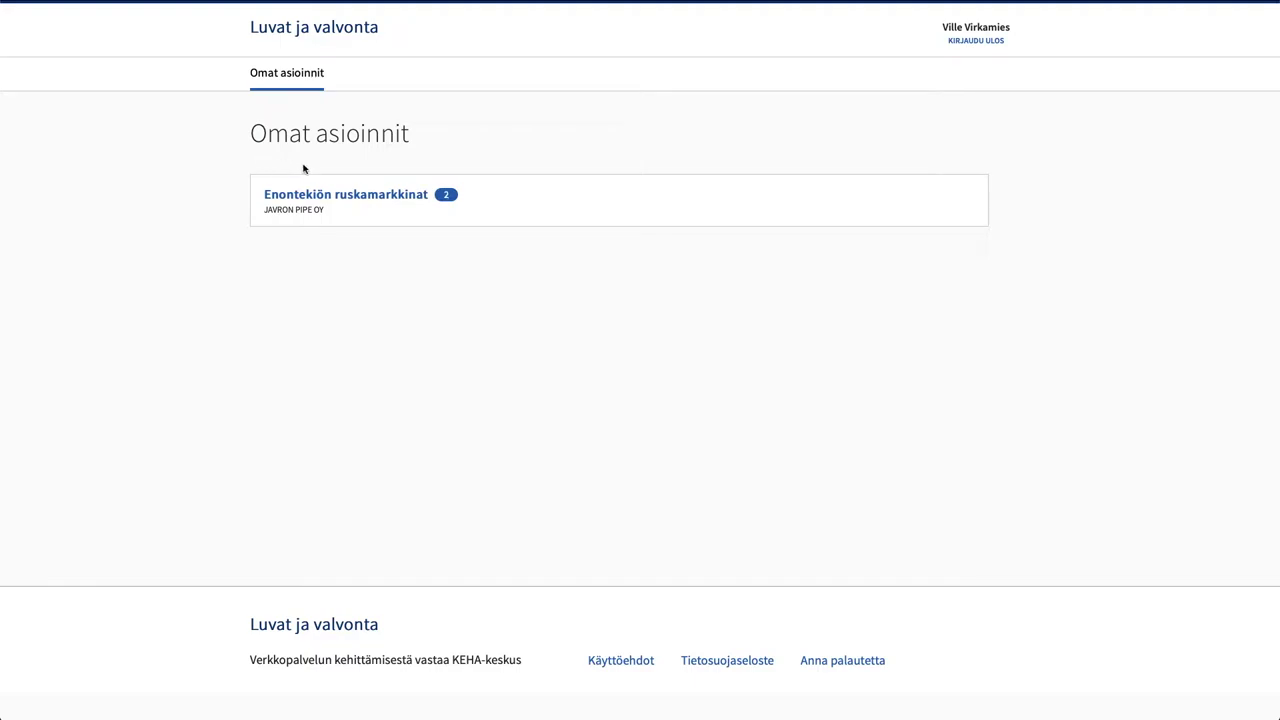
Open the Yleisömäärän ilmoittaminen conversation in Enontekiön ruskamarkkinat's discussions
left_click(363, 200)
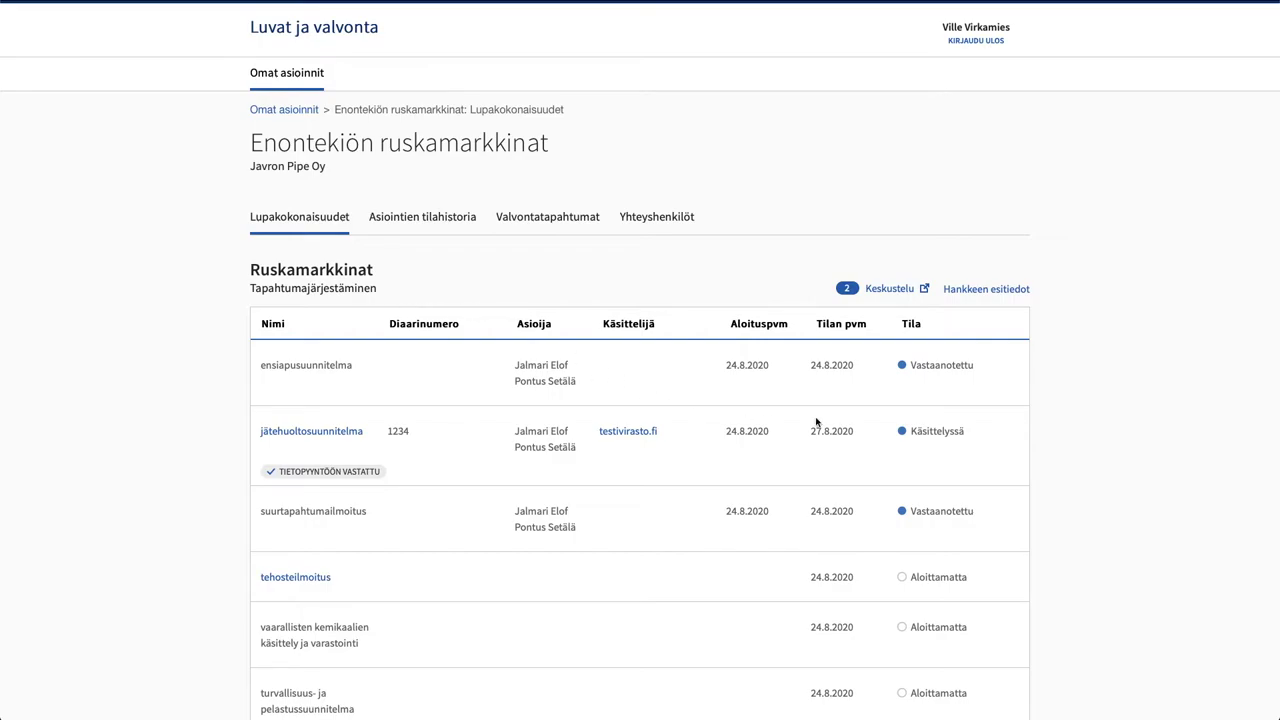
left_click(885, 289)
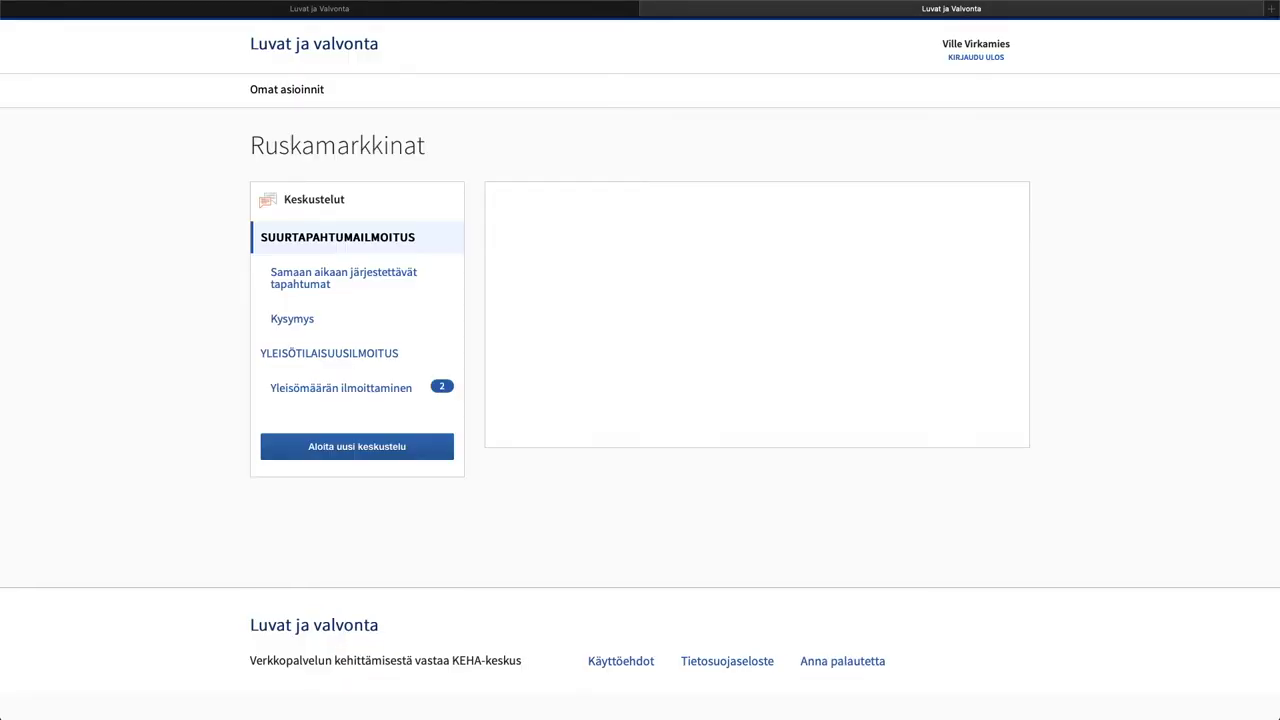
left_click(314, 390)
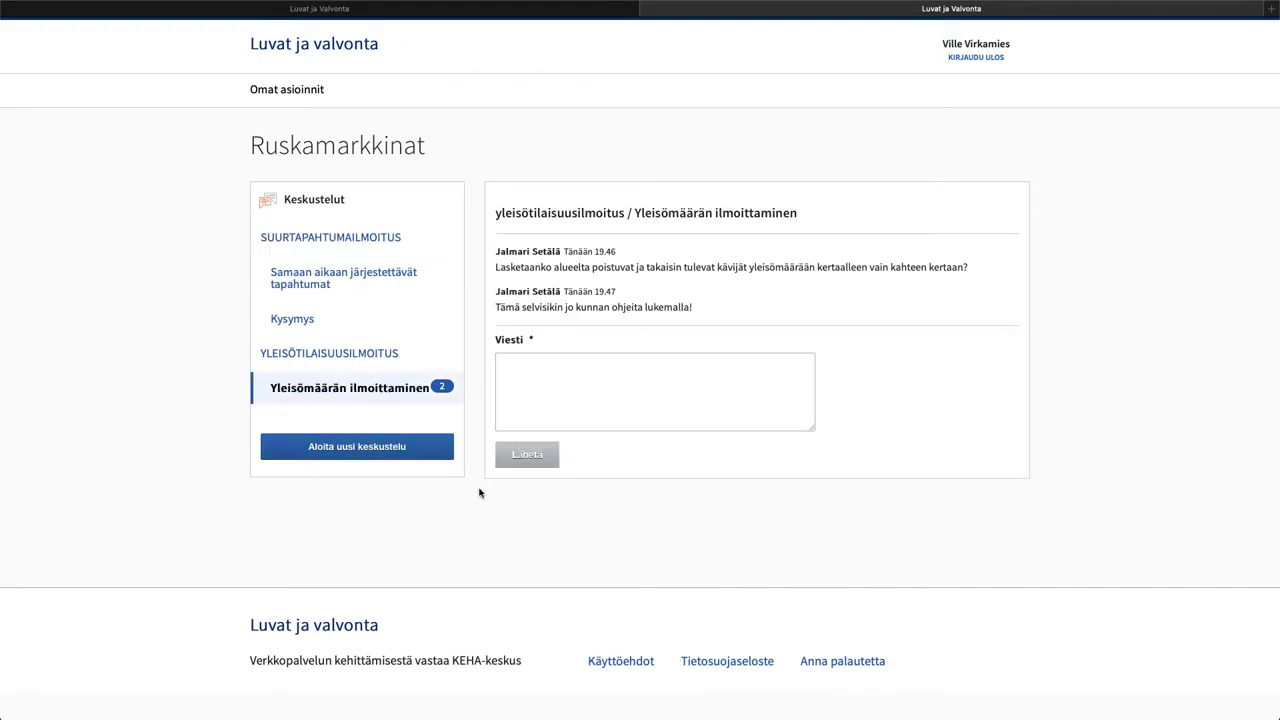
Reply 'Hyvä että selvisi, kysy vain jos tulee vielä kysymyksiä vastaan.' and return to the permit list
left_click(554, 375)
type("Hyvä että selvisi, kysy vain jos tulee vielä kysymyksiä vastaan.")
left_click(528, 455)
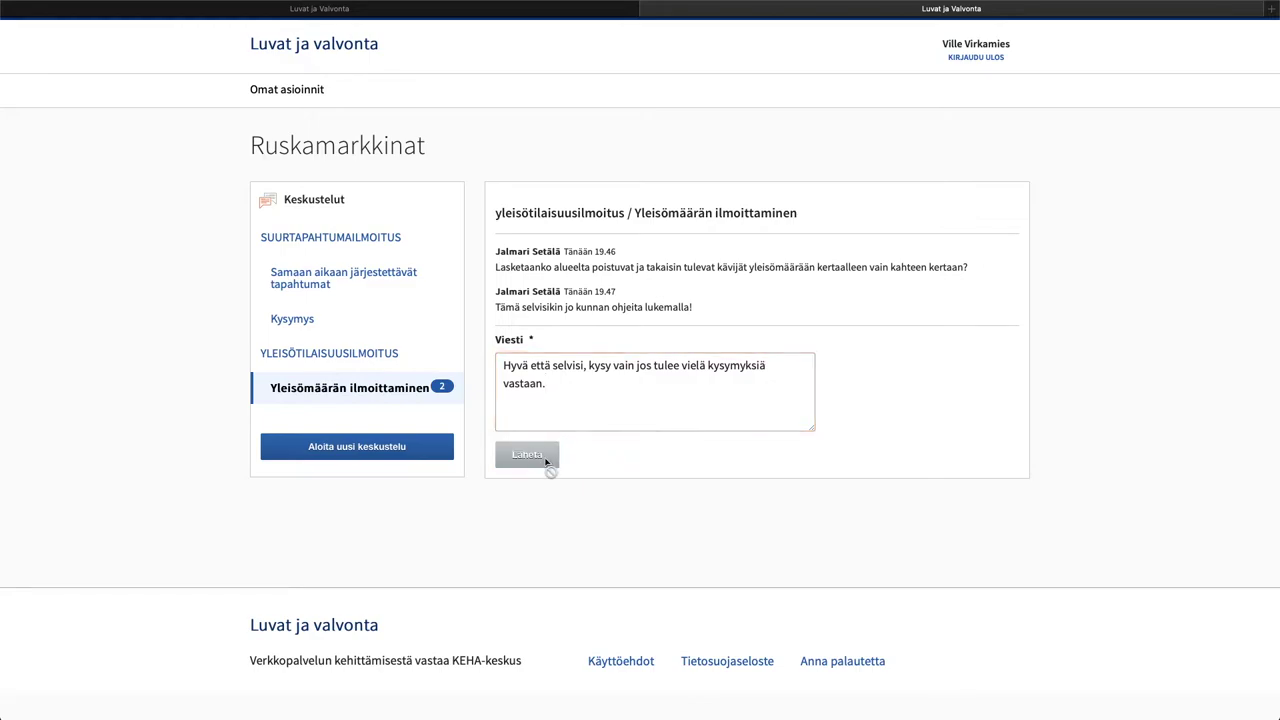
left_click(647, 11)
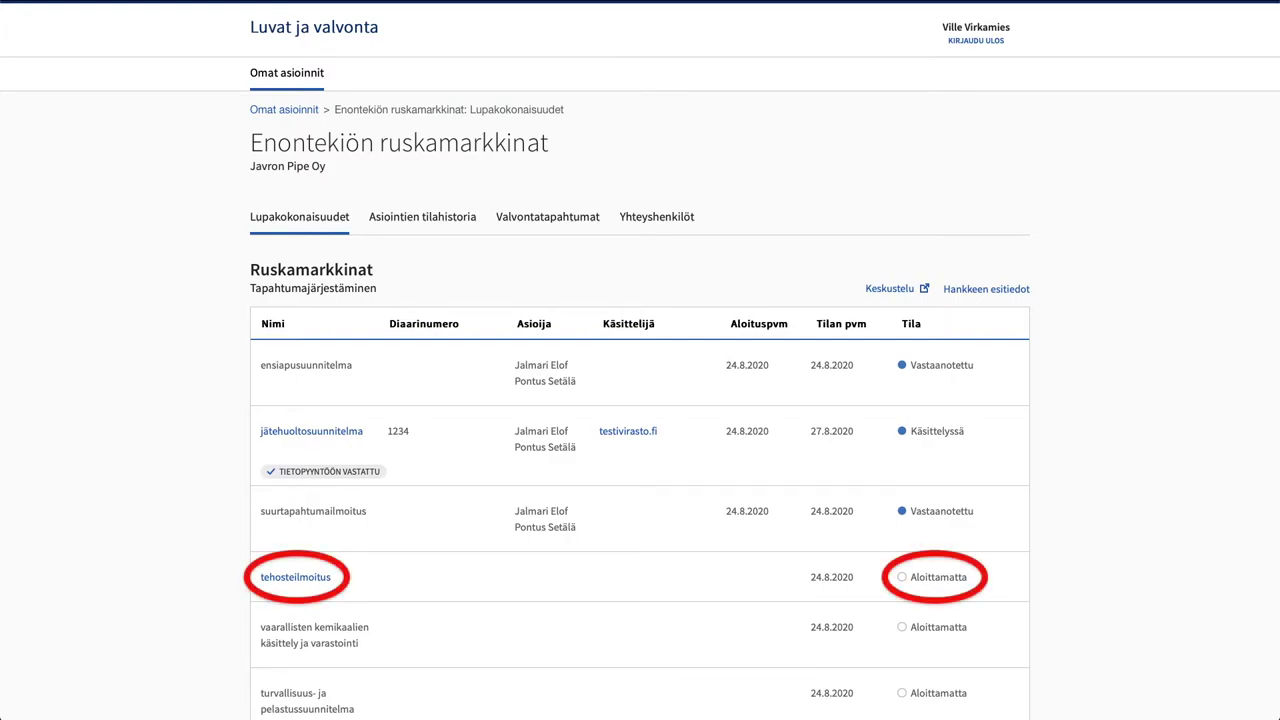
Check the tehosteilmoitus's KÄYTETTÄVÄT TEHOSTEET section, then return to the project's permit list
left_click(296, 578)
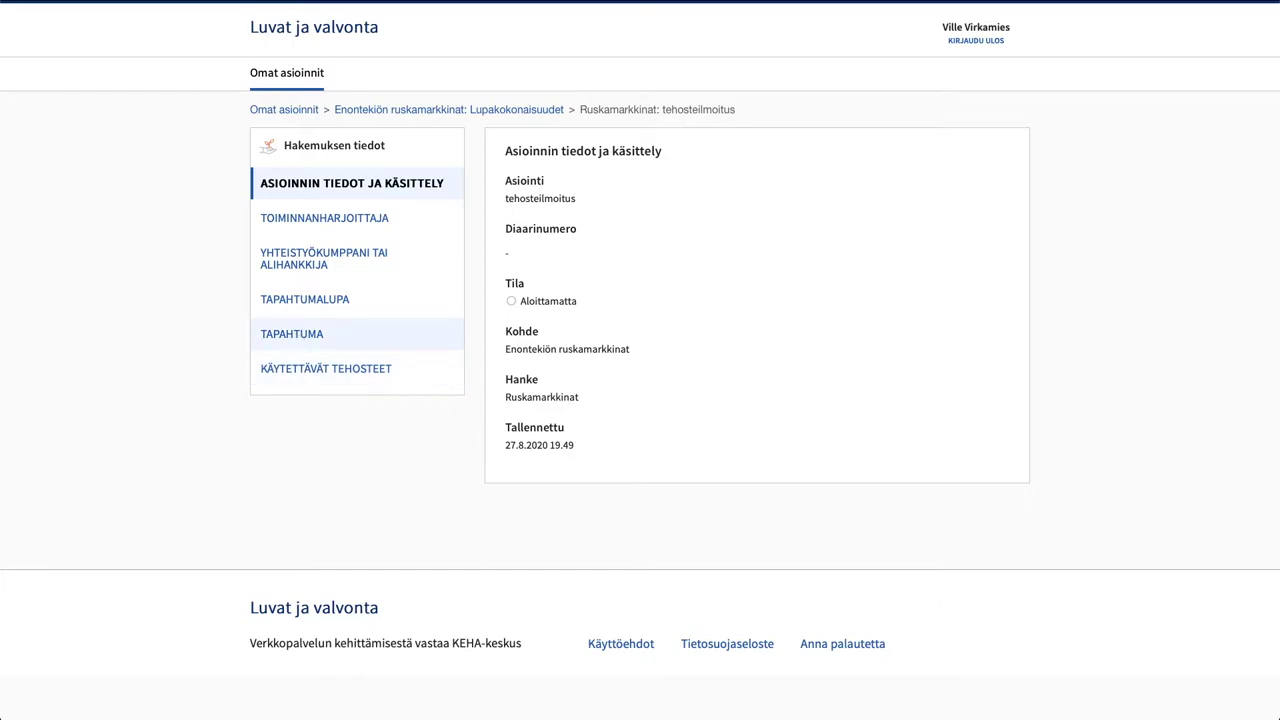
left_click(292, 369)
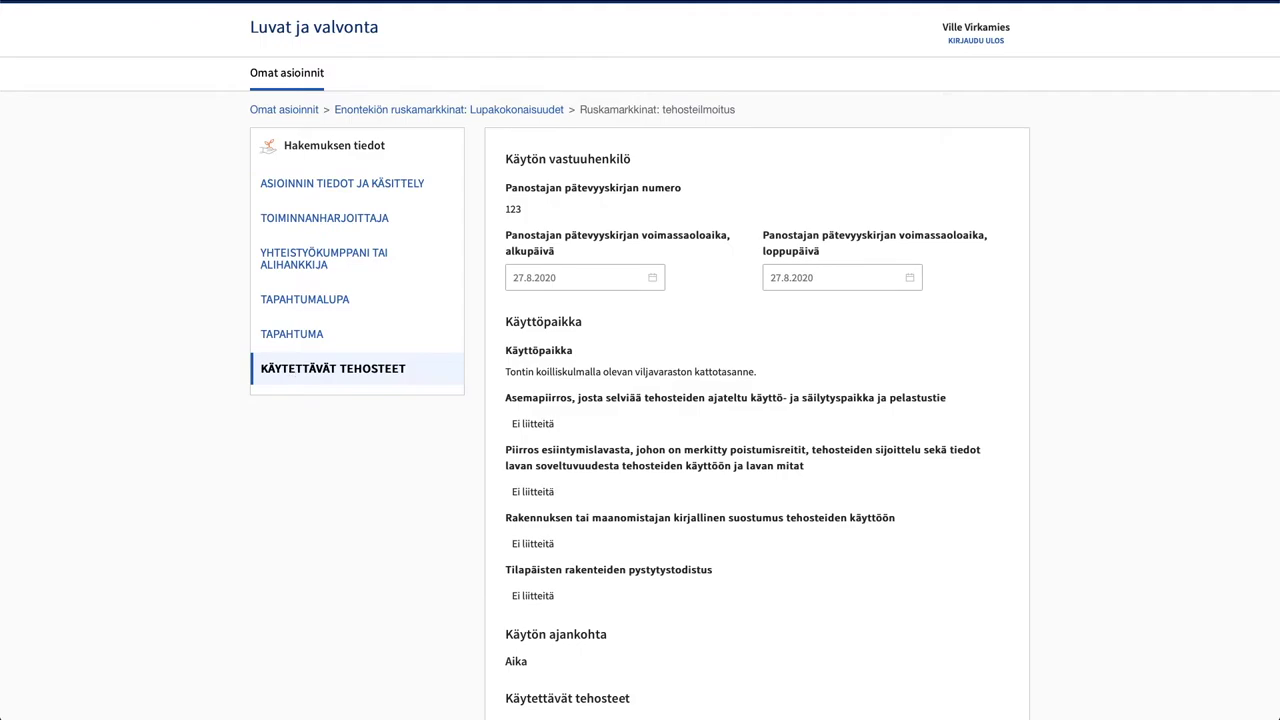
left_click(467, 111)
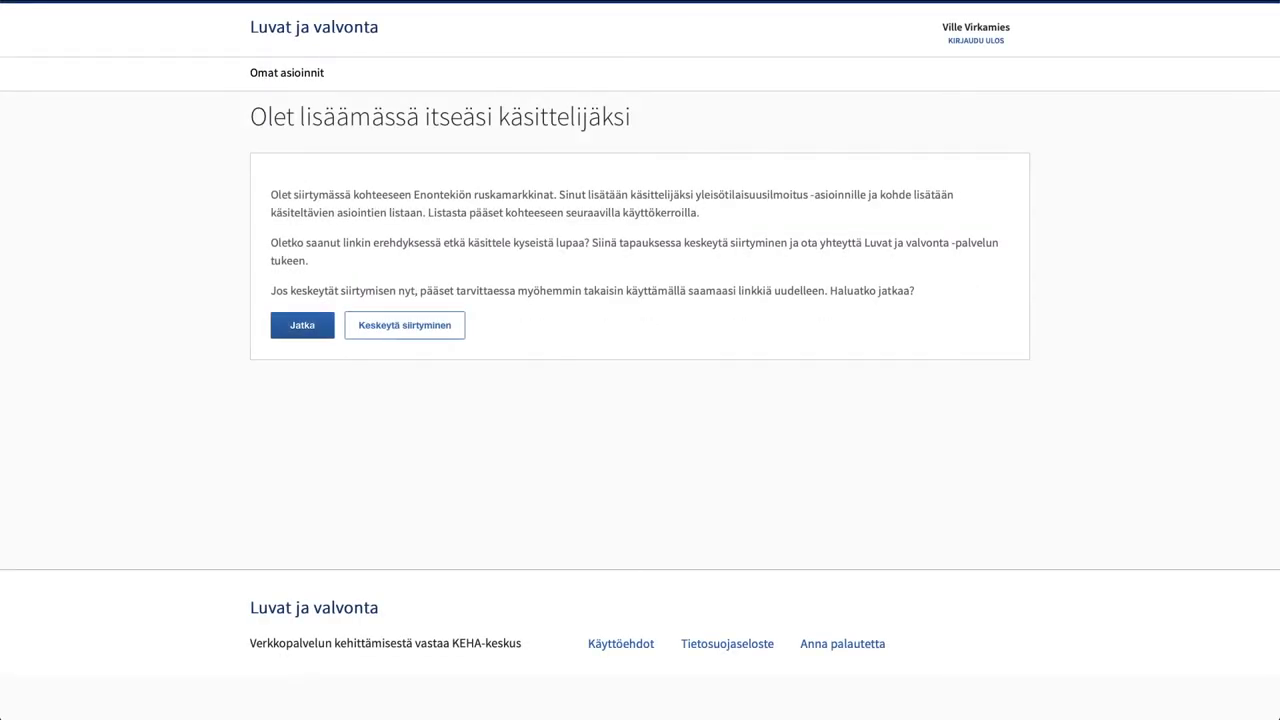
Become handler, then view the yleisötilaisuusilmoitus's TAPAHTUMA details and its Asioinnin tiedot ja käsittely page
left_click(303, 327)
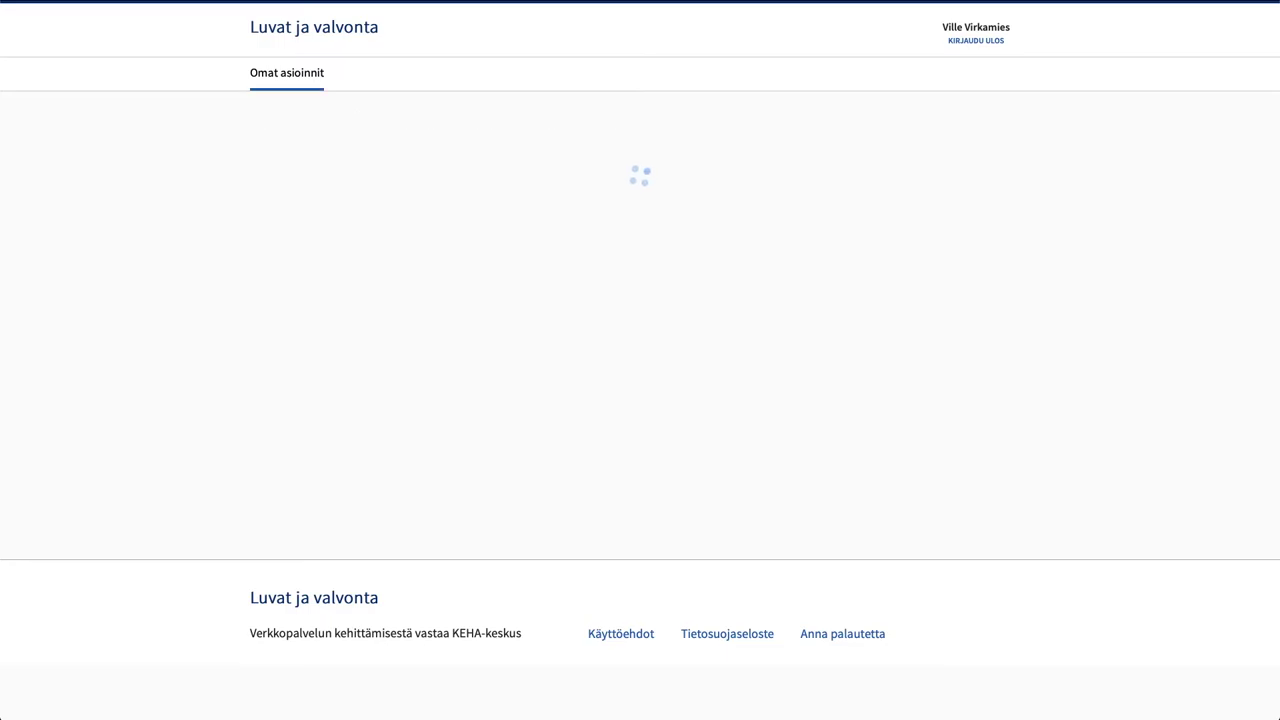
scroll(218, 626, "down", 3)
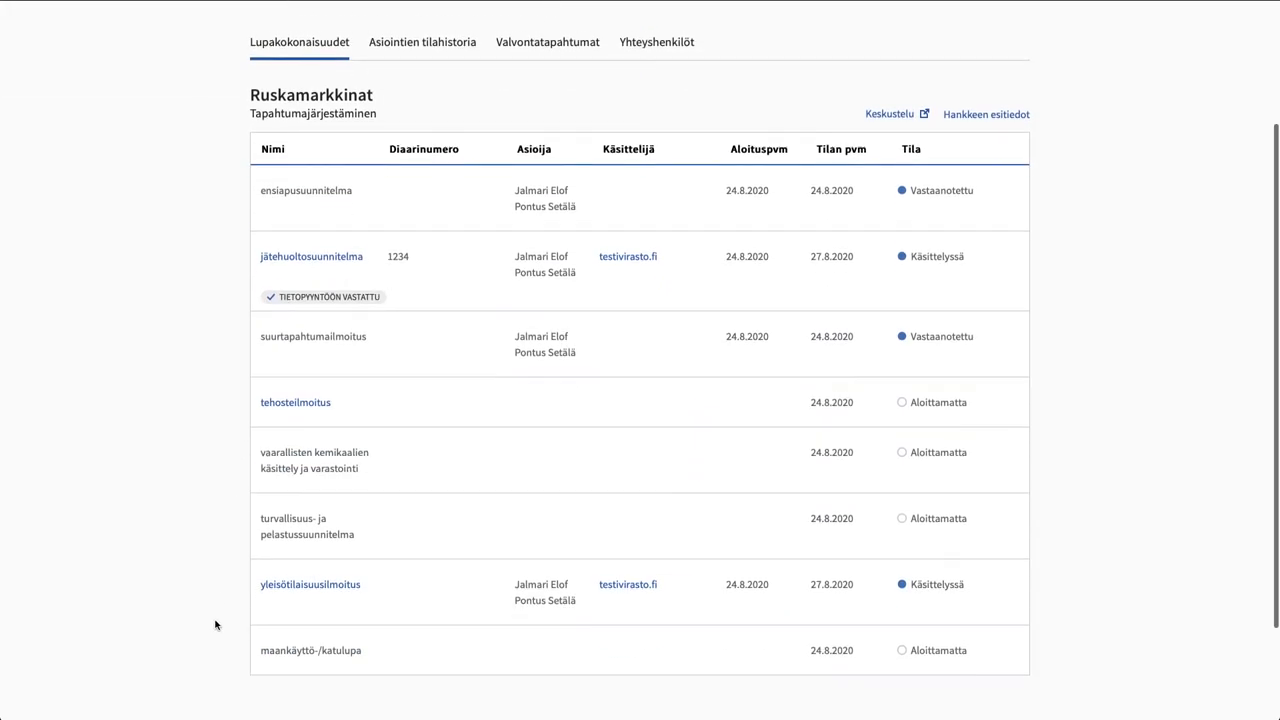
mouse_move(633, 568)
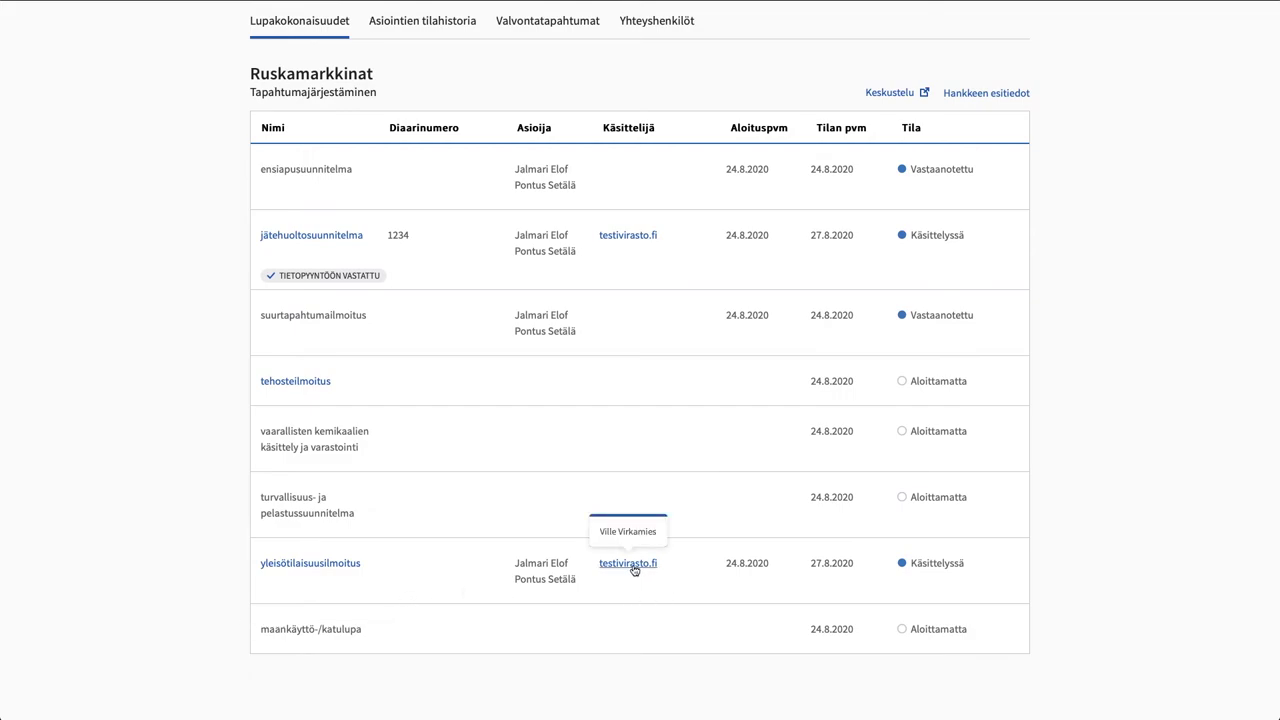
left_click(281, 564)
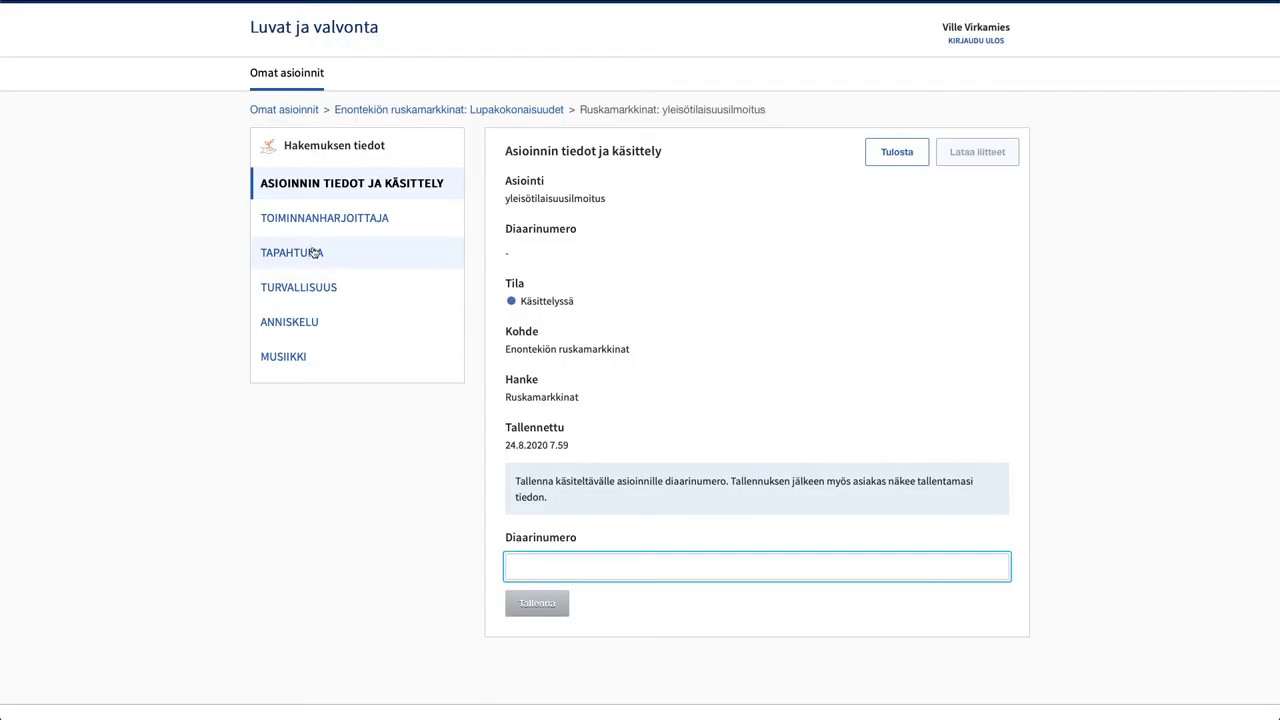
left_click(300, 254)
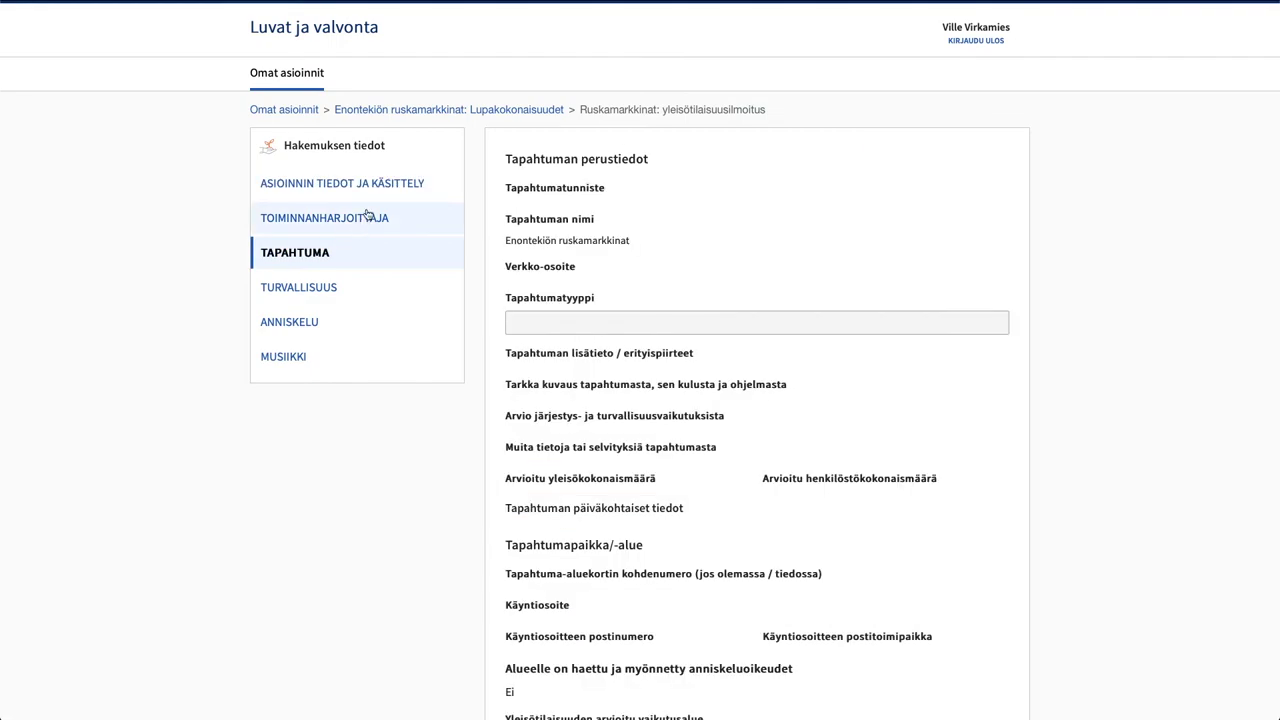
left_click(346, 196)
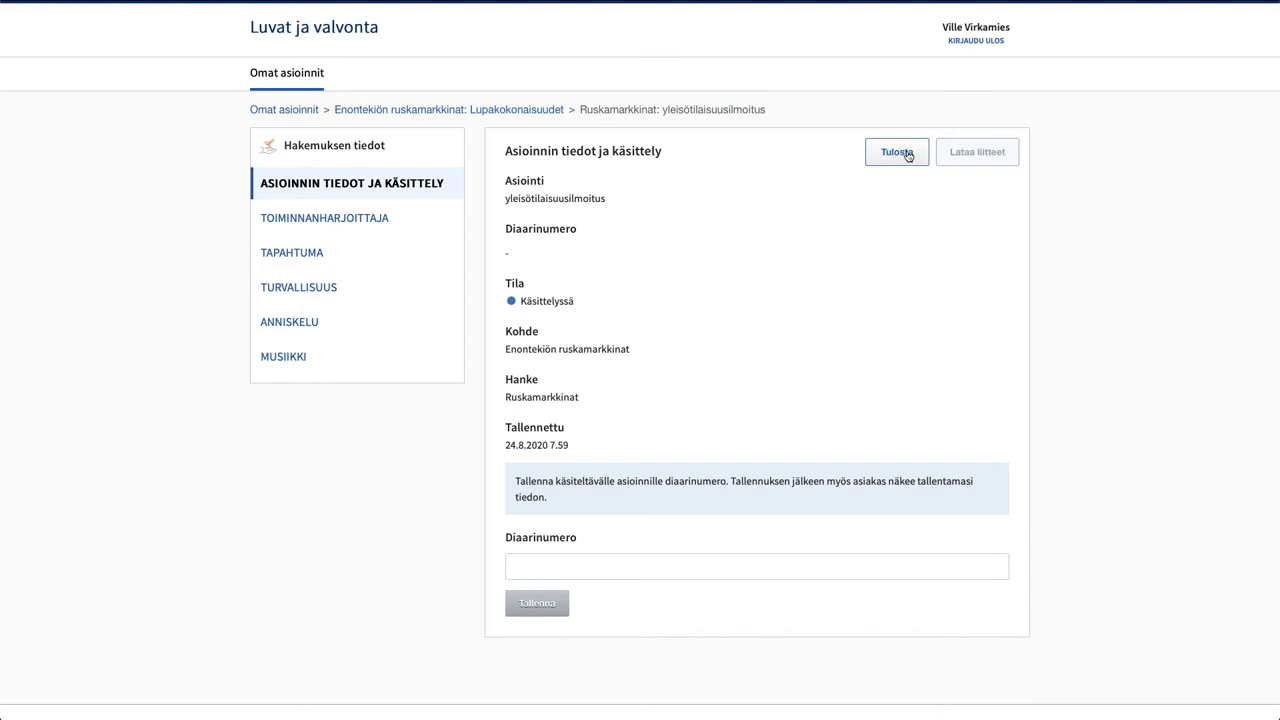
Save TL243/2020 as the notice's register number (Diaarinumero)
left_click(594, 562)
type("TL243/2020")
left_click(537, 604)
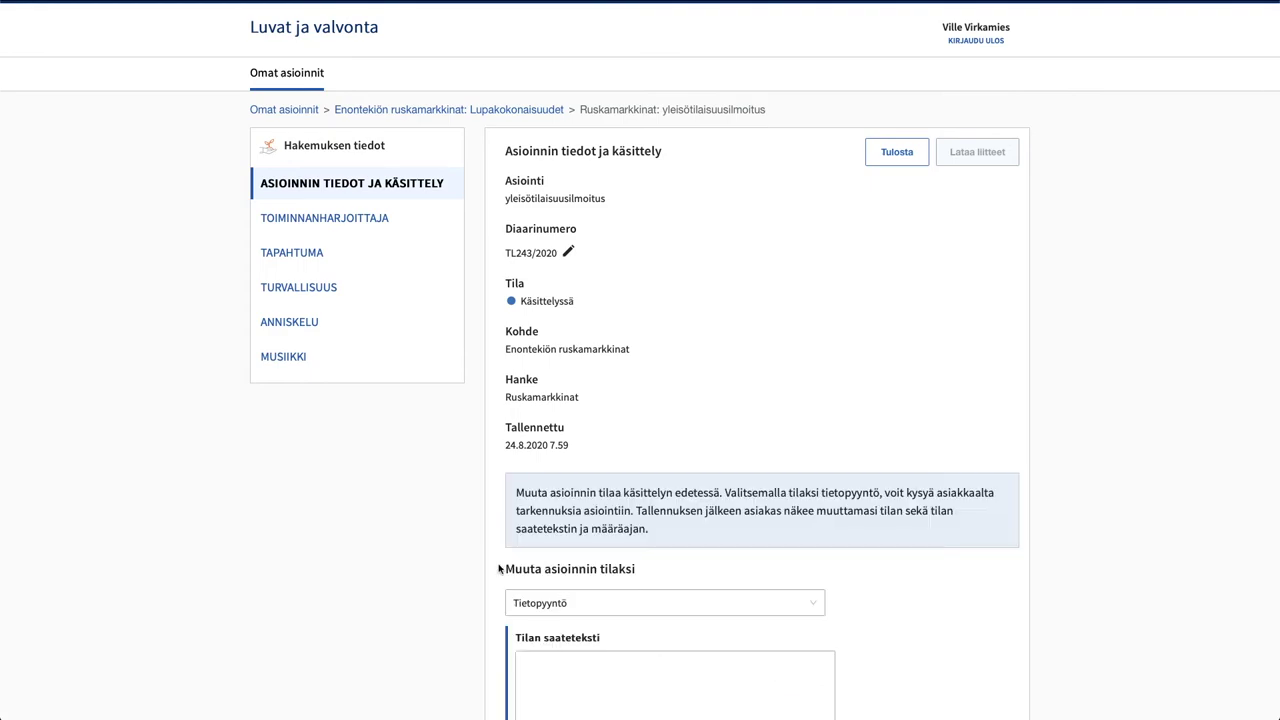
Send an info request 'Ilmoituksen kaikki tiedot on täytettävä, jotta se voidaan käsitellä.' due 3.9.2020
scroll(500, 570, "down", 2)
left_click(614, 533)
type("Ilmoituksen kaikki tiedot on täytettävä, jotta se voidaan käsitellä.")
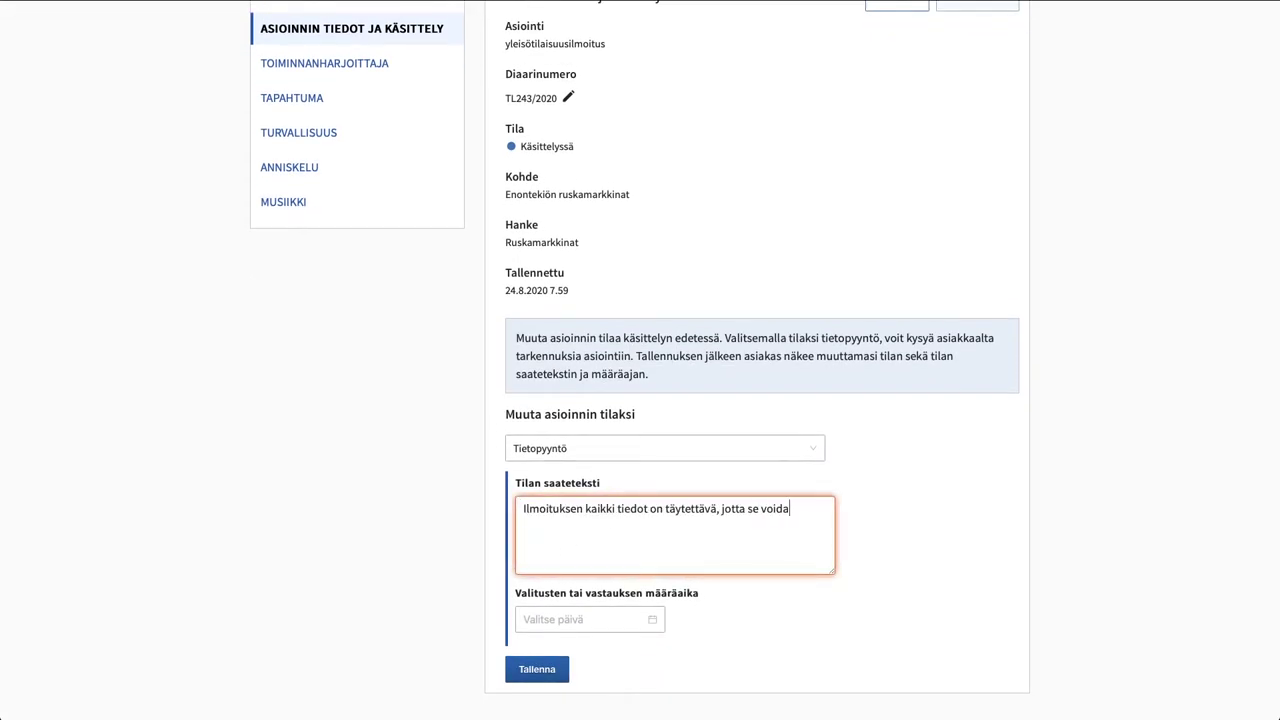
key("Tab")
type("3.9.2020")
scroll(614, 533, "down", 2)
left_click(536, 526)
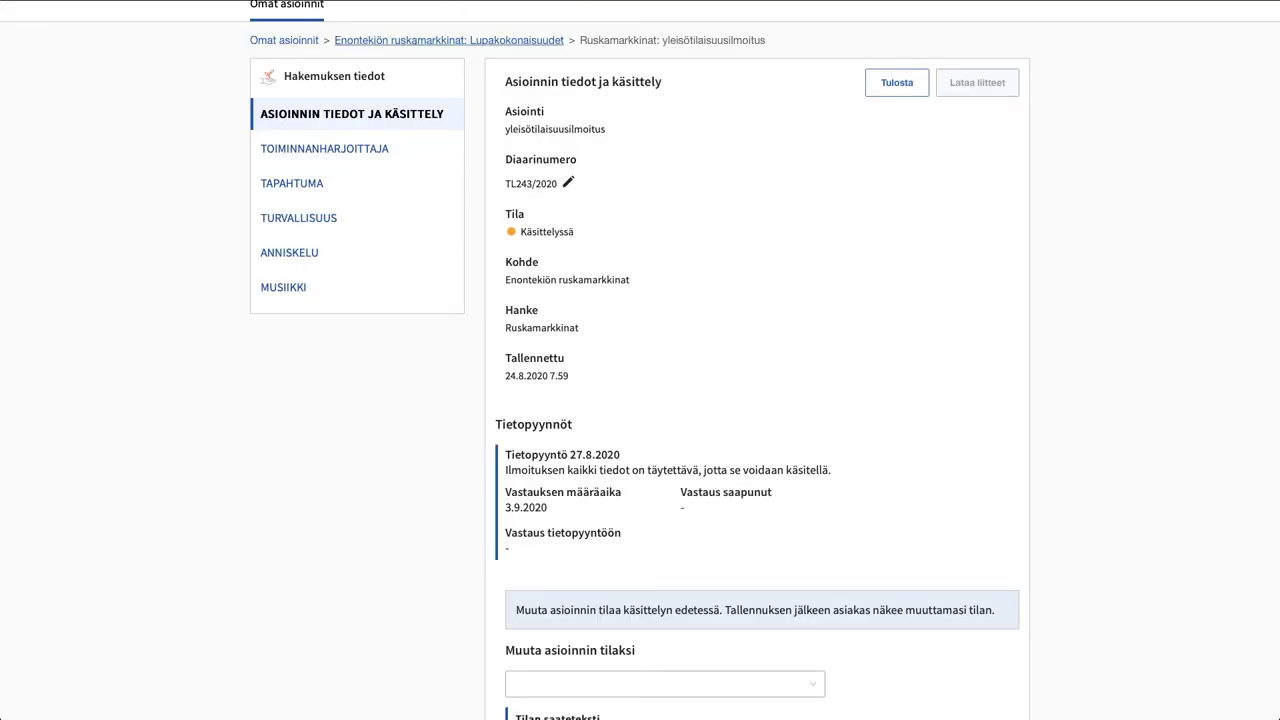
left_click(449, 40)
scroll(573, 395, "down", 3)
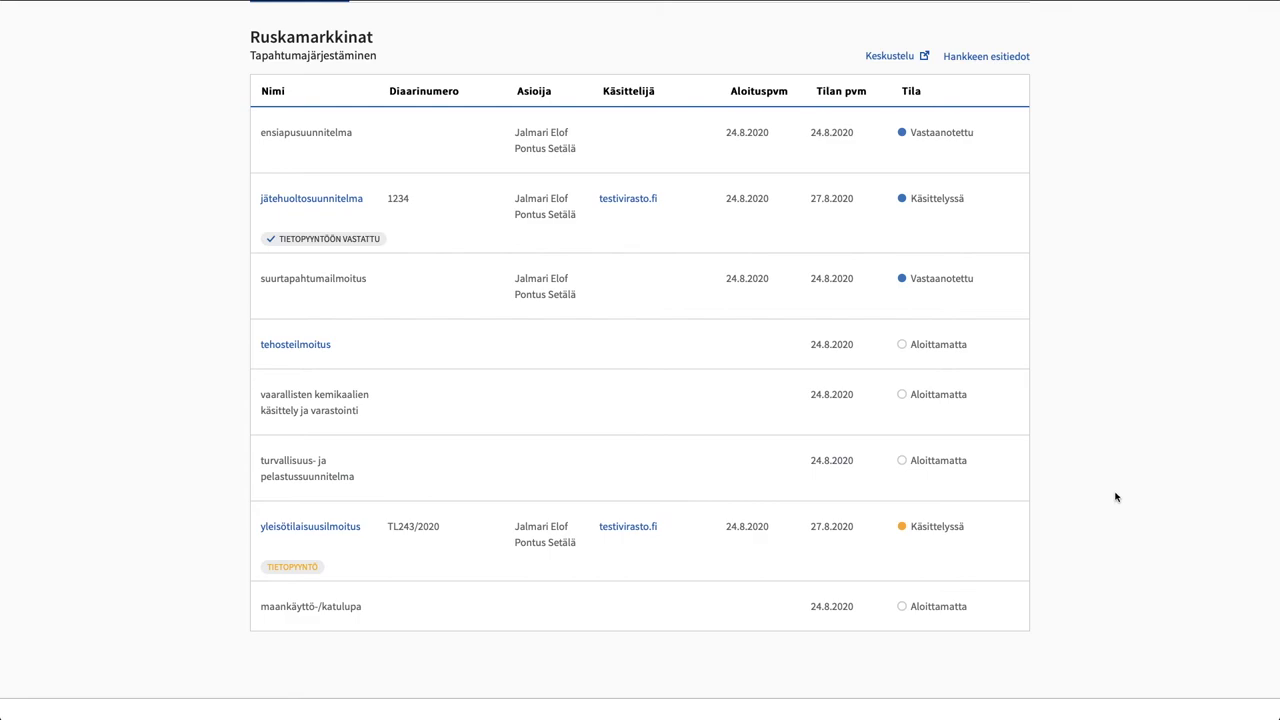
scroll(750, 335, "up", 3)
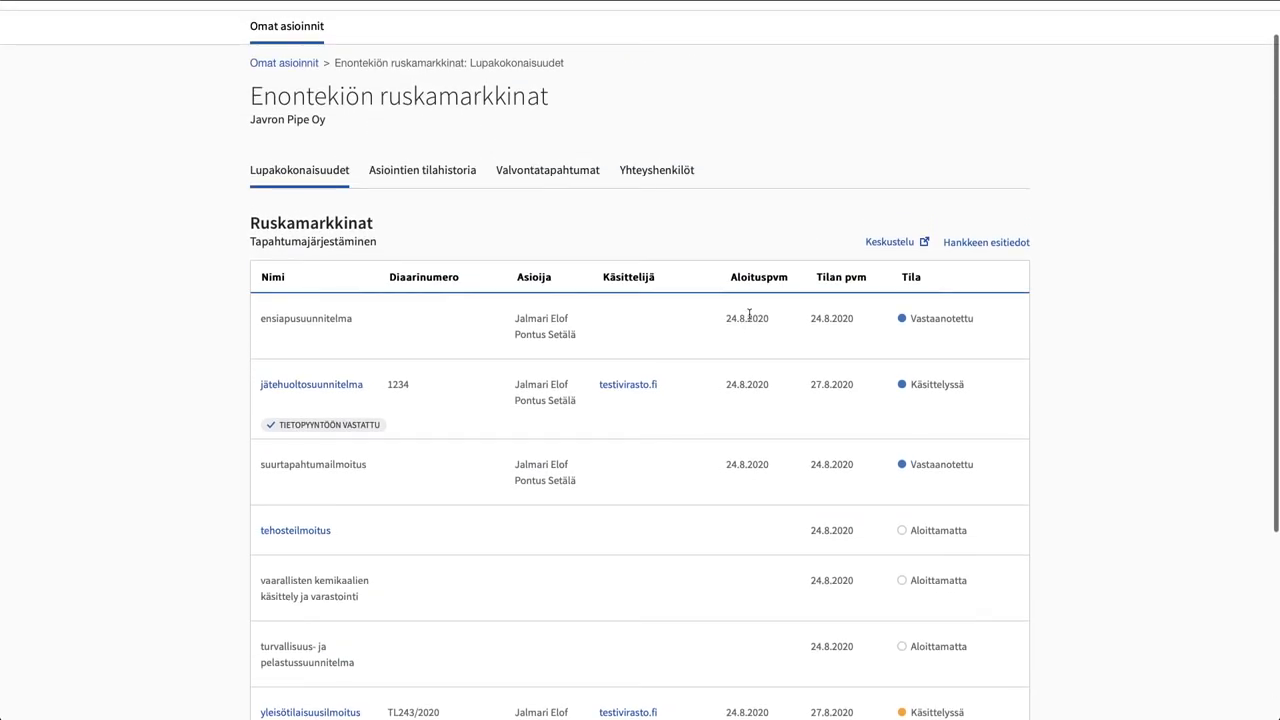
Start a new inspection event 'Katsomorakenteiden tarkastus' describing a stands 1 and 2 structure check
left_click(528, 172)
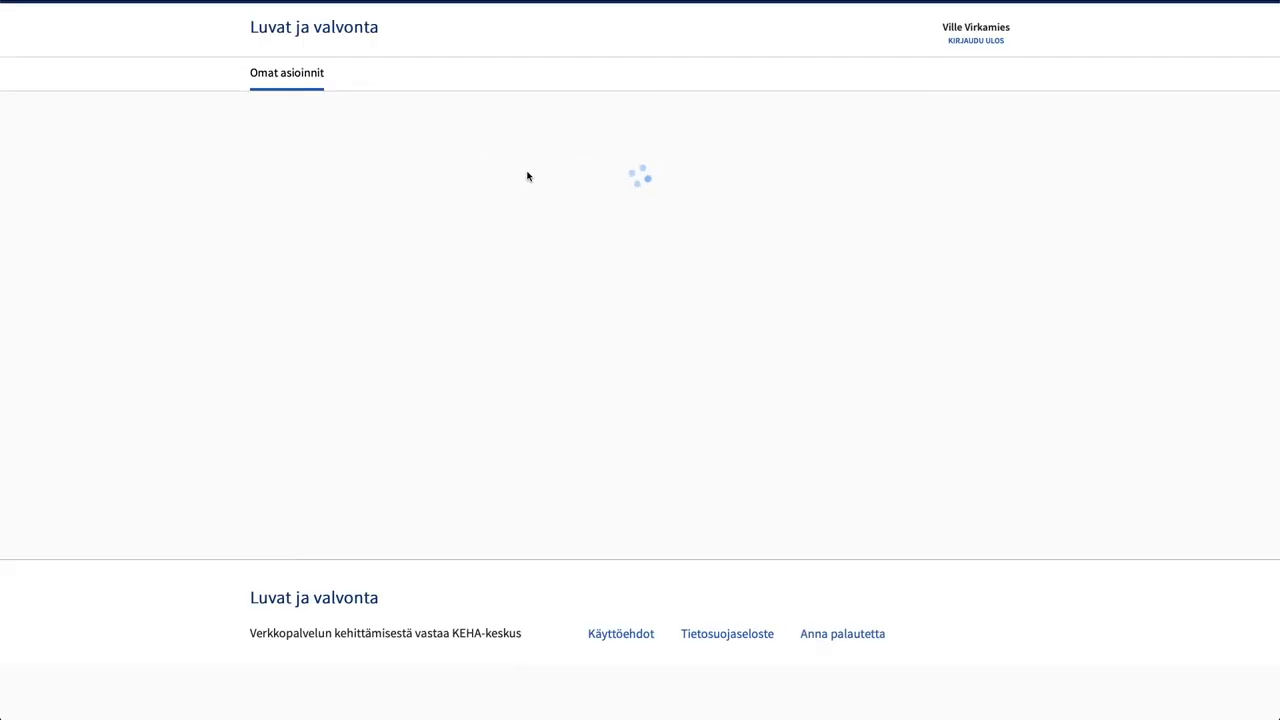
left_click(306, 302)
left_click(321, 292)
type("Ka")
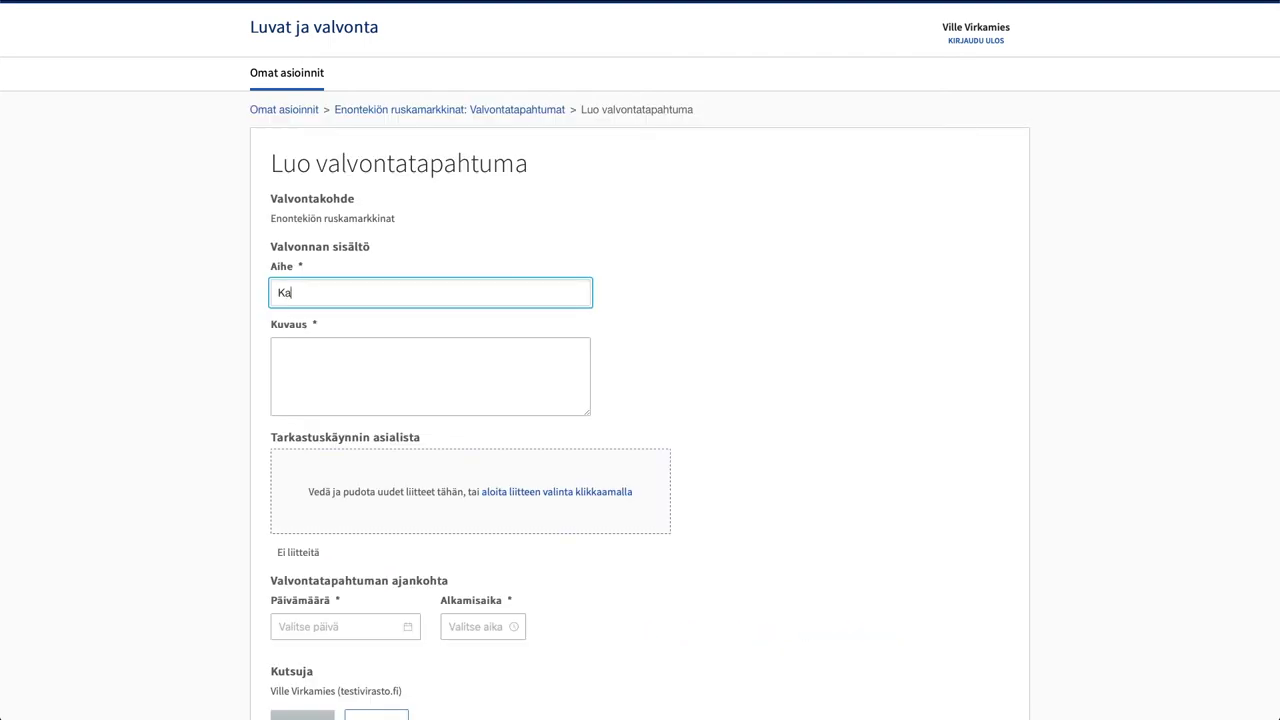
type("tsomorakenteiden tarkastus")
key("Tab")
type("Käydään läpi katsomoalueiden 1 ja 2 rakenteet yhdessä palotarkastajan kanssa.")
Set the inspection date to 1.9.2020 at 14.00 and save the event
scroll(791, 564, "down", 2)
left_click(345, 437)
type("1.9.2020")
left_click(483, 437)
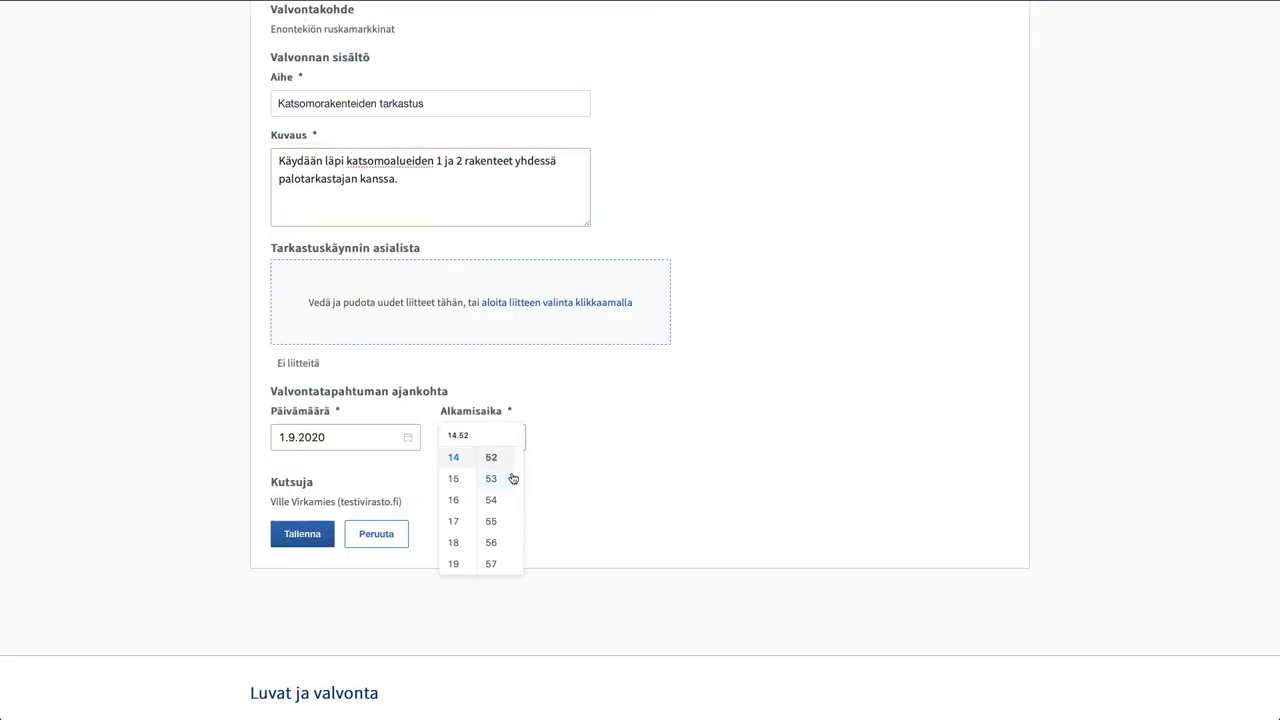
left_click(588, 449)
left_click(302, 537)
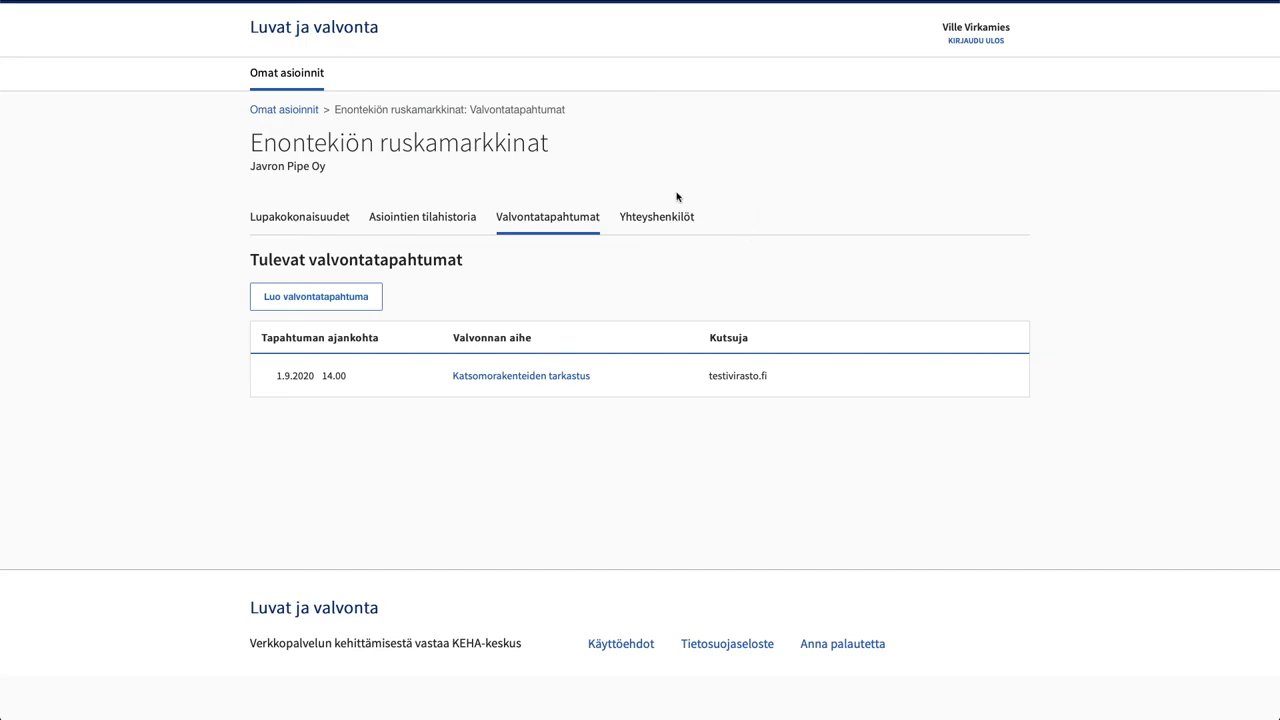
Add a Pelastuslaitos Palotarkastaja contact, entering their name, phone number and e-mail, and save
left_click(651, 222)
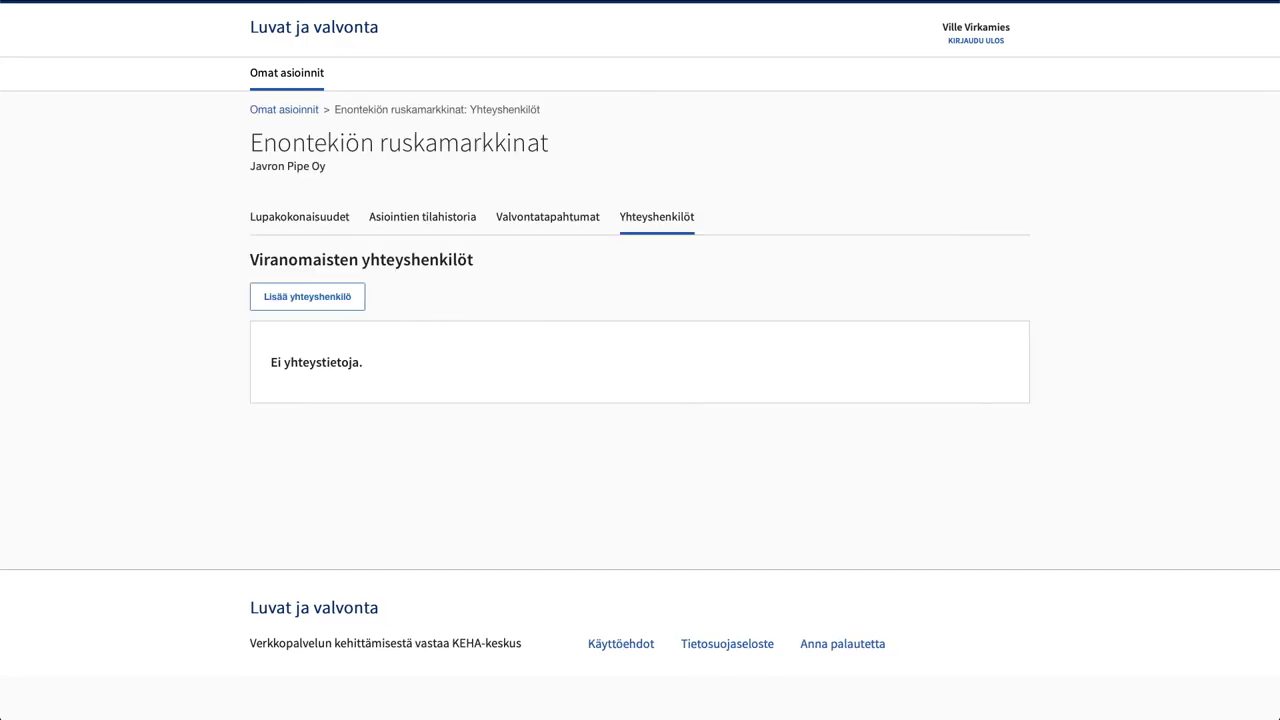
left_click(309, 302)
left_click(316, 298)
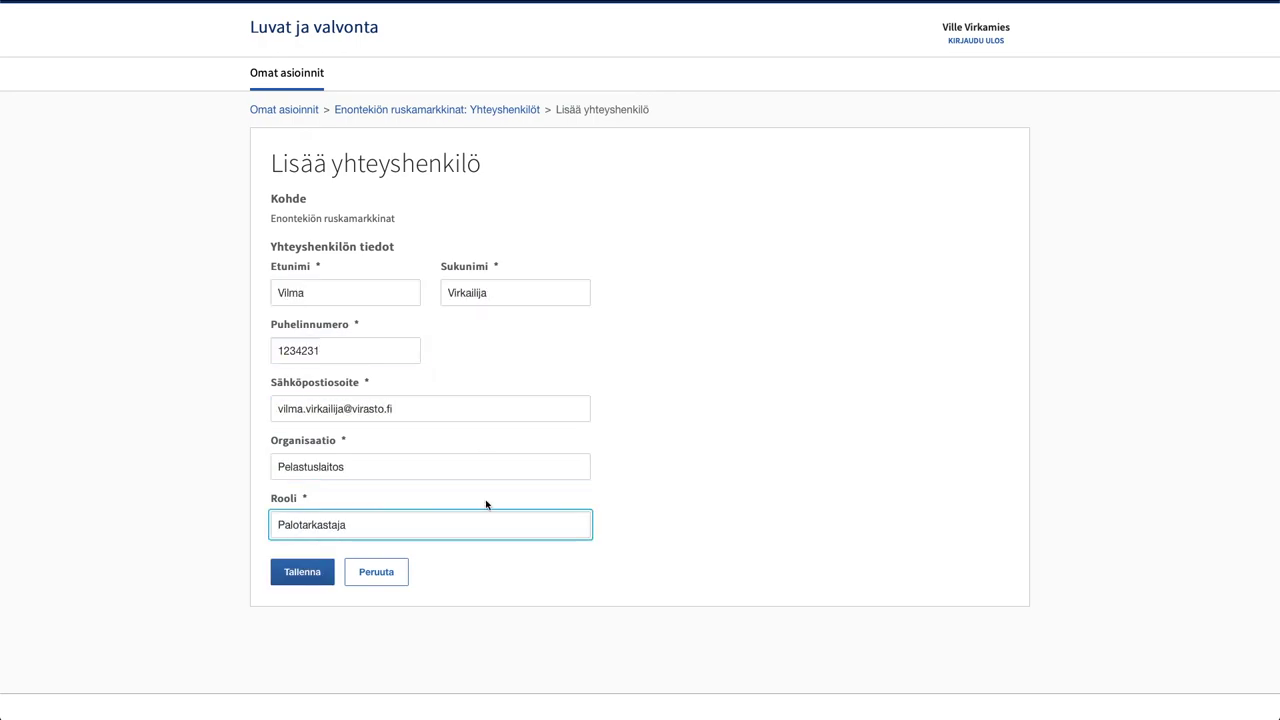
left_click(293, 571)
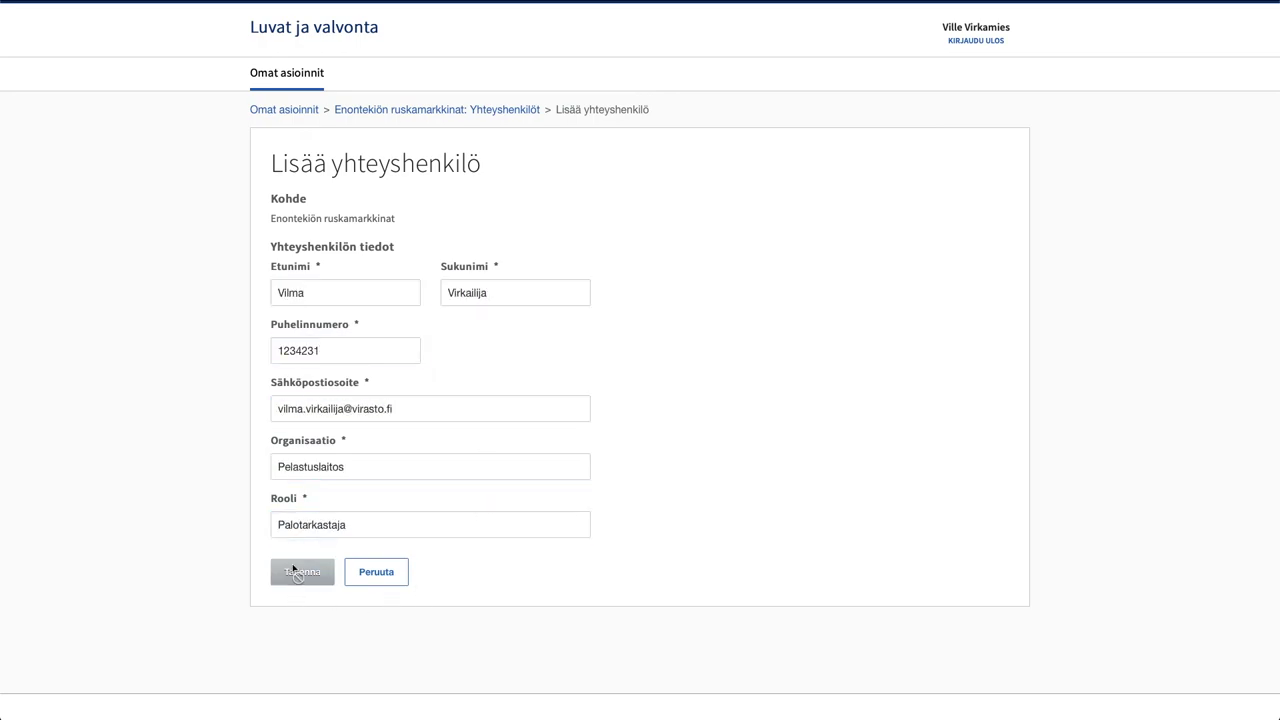